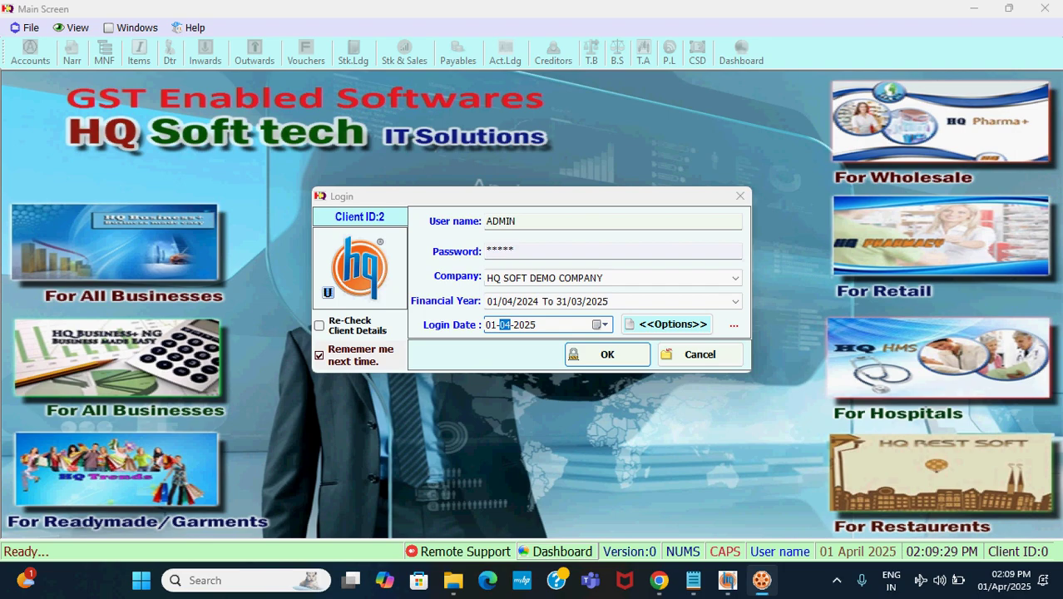
- Set the login date to 31-03-2025 and log in to HQ SOFT DEMO COMPANY for the 2024–2025 financial year
click(599, 325)
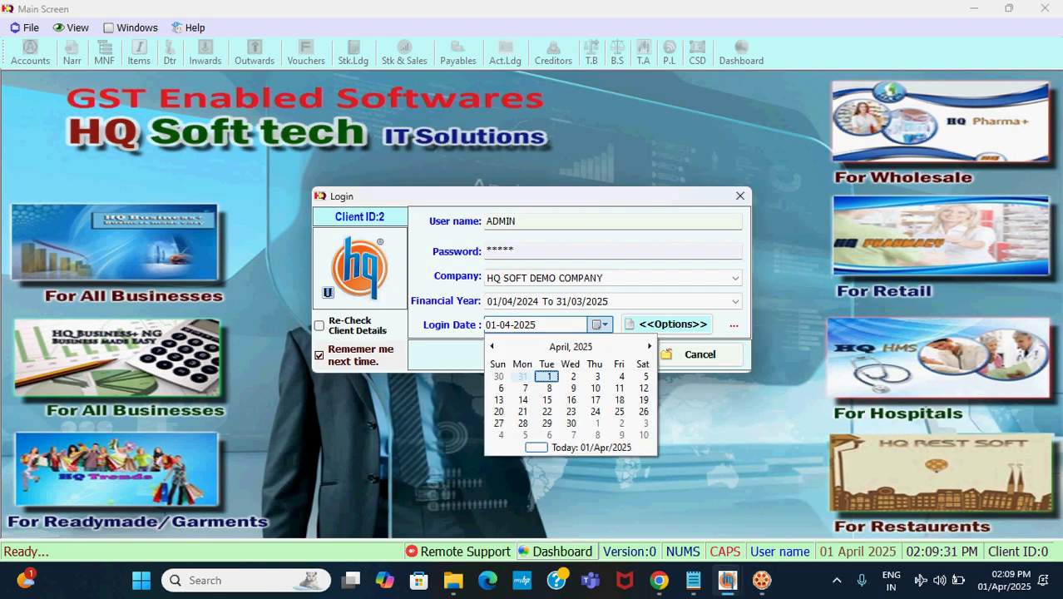
click(523, 376)
key(Return)
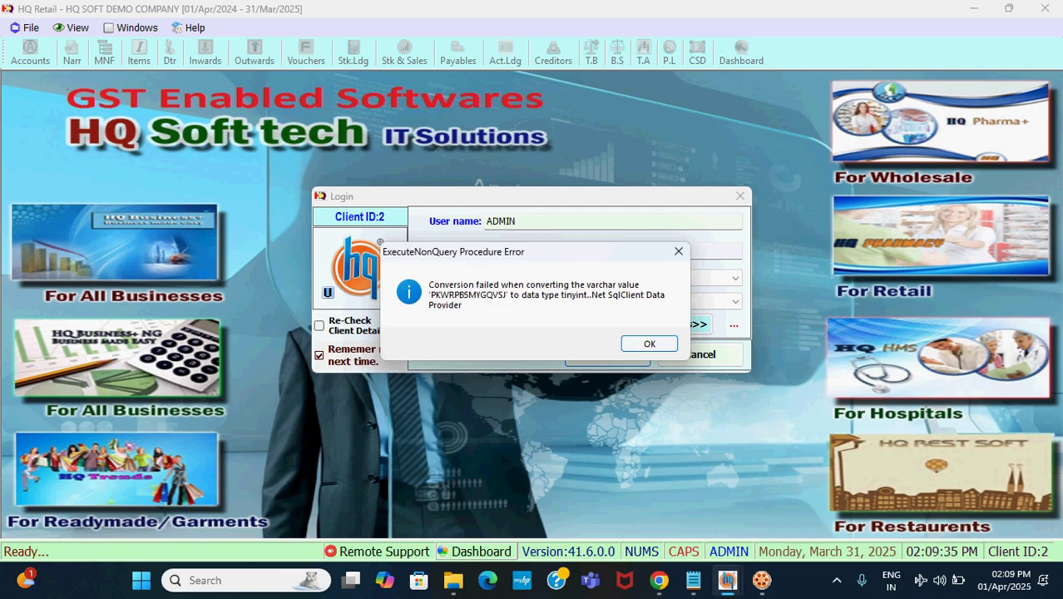
key(Return)
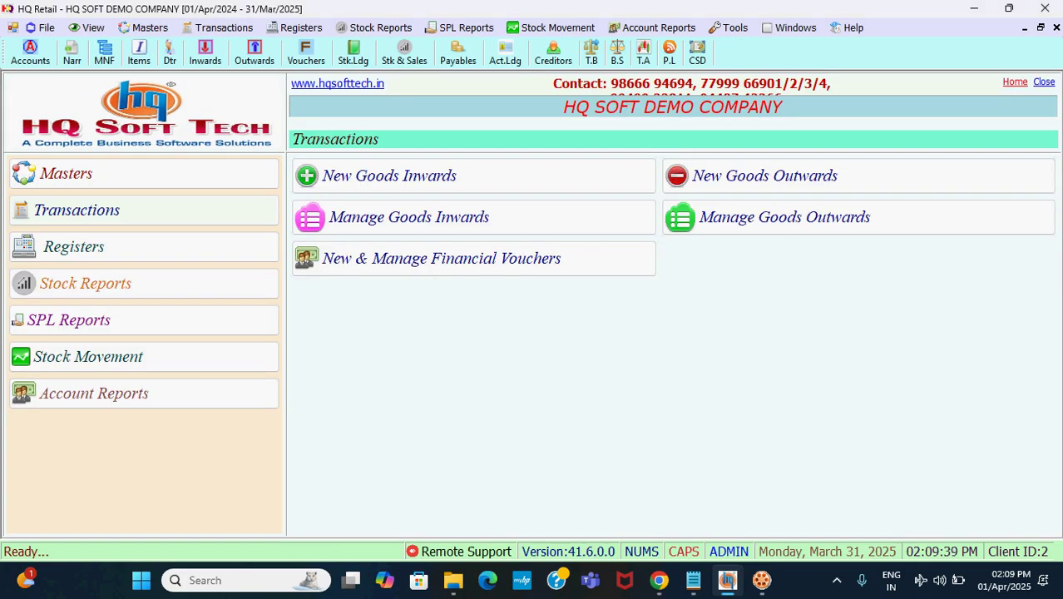
- Display the GST Sales bills in the goods outward entries for 31-03-2025
click(204, 51)
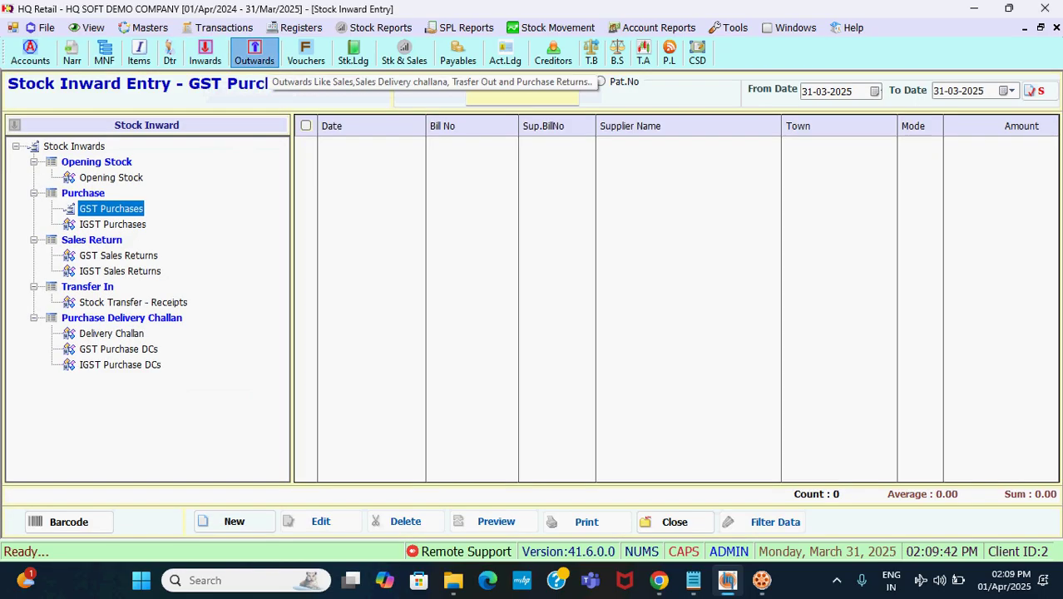
click(254, 53)
click(103, 189)
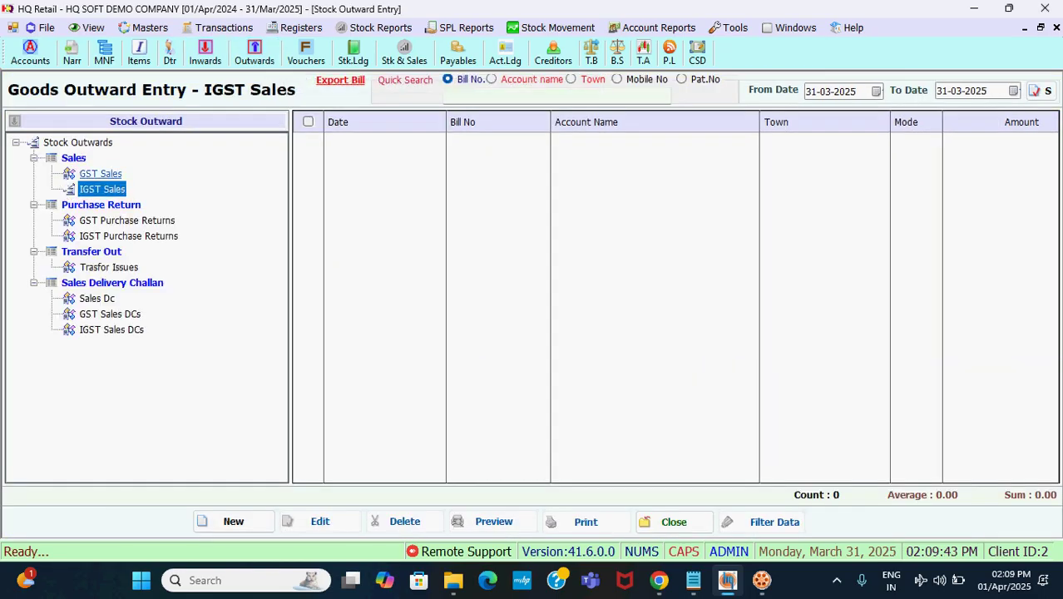
click(99, 174)
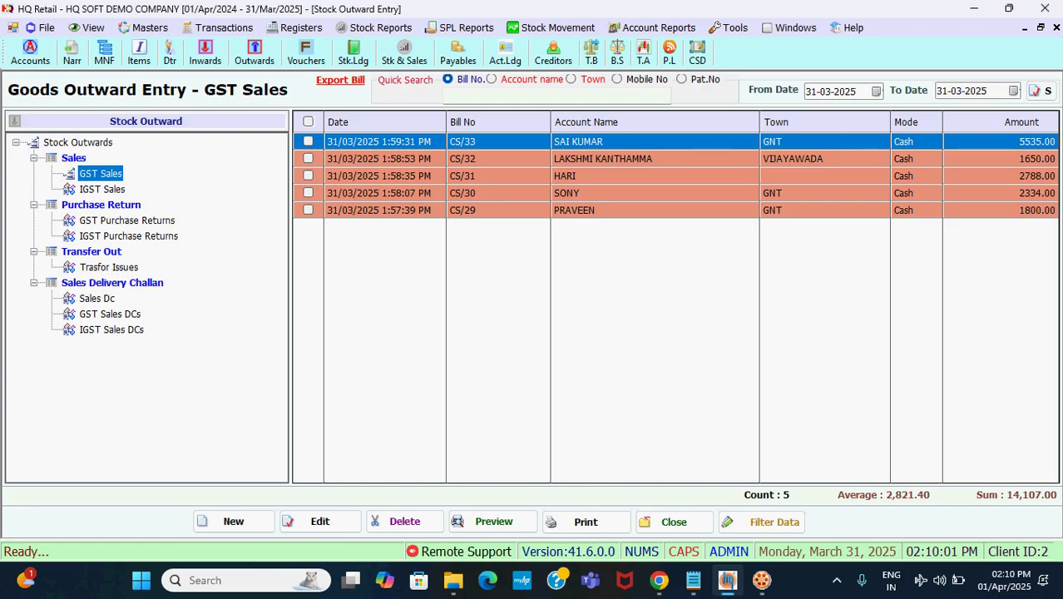
- Run the Shrink/Compact Database tool on the company data
click(732, 27)
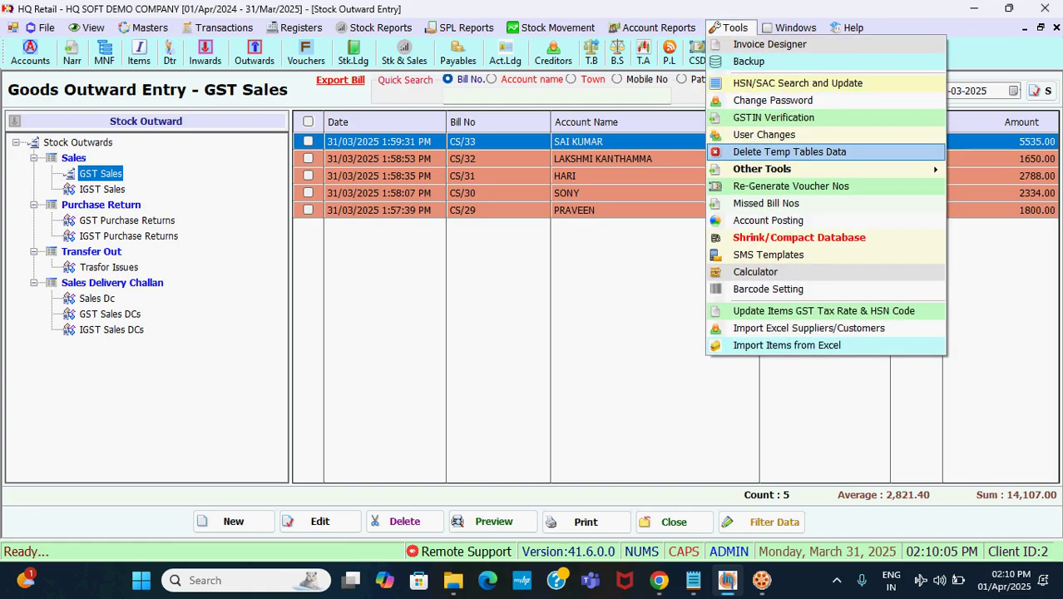
key(Escape)
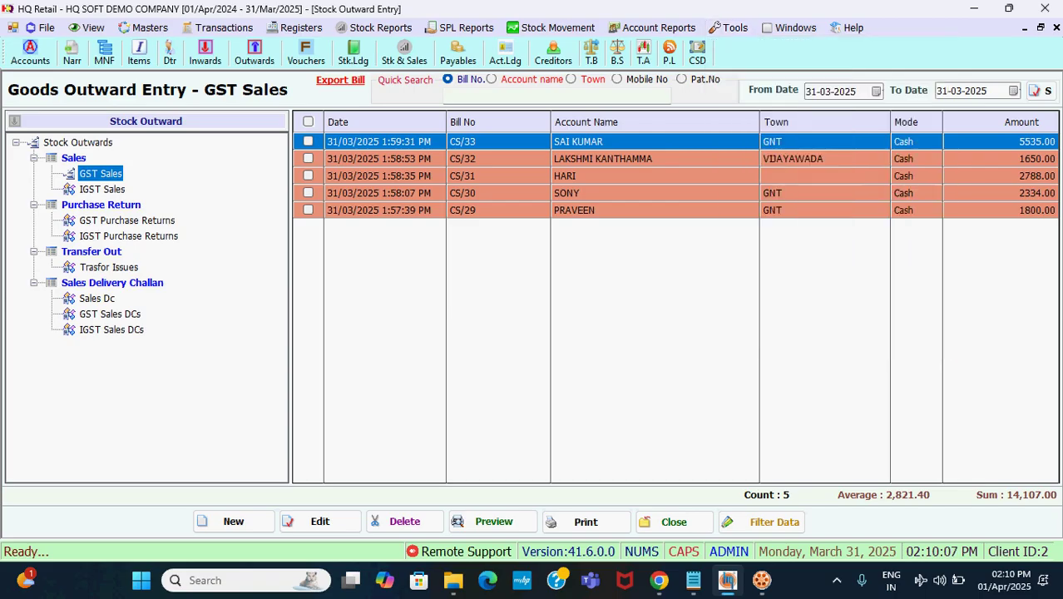
click(730, 28)
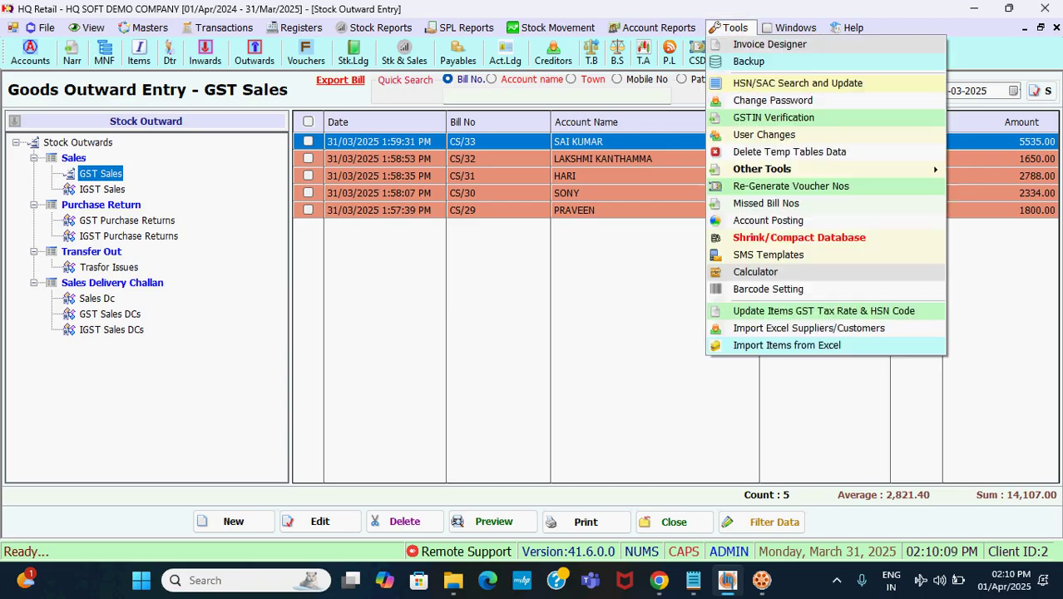
key(Down)
key(Down)
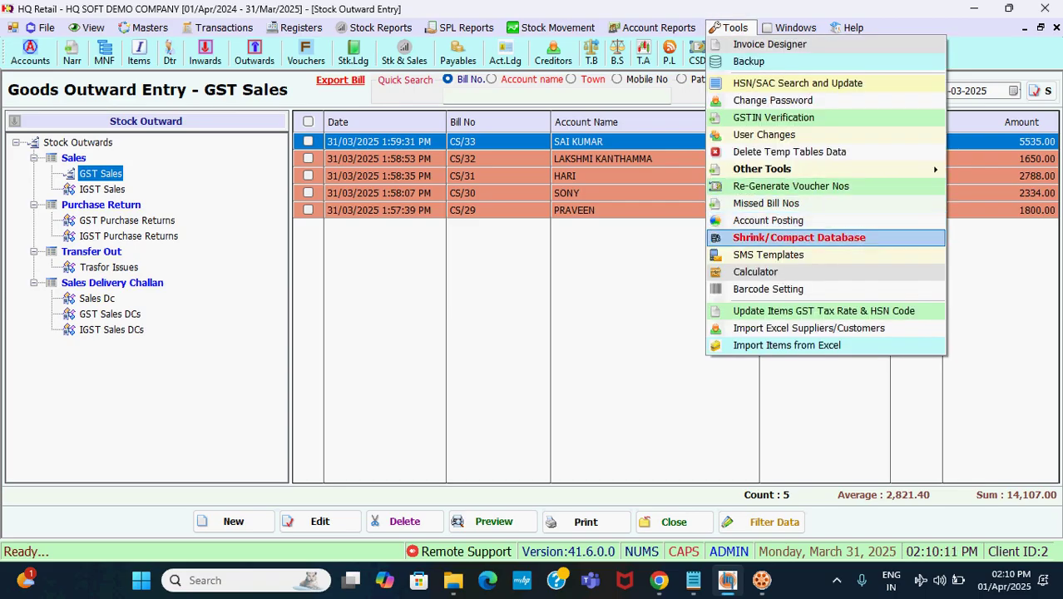
key(Escape)
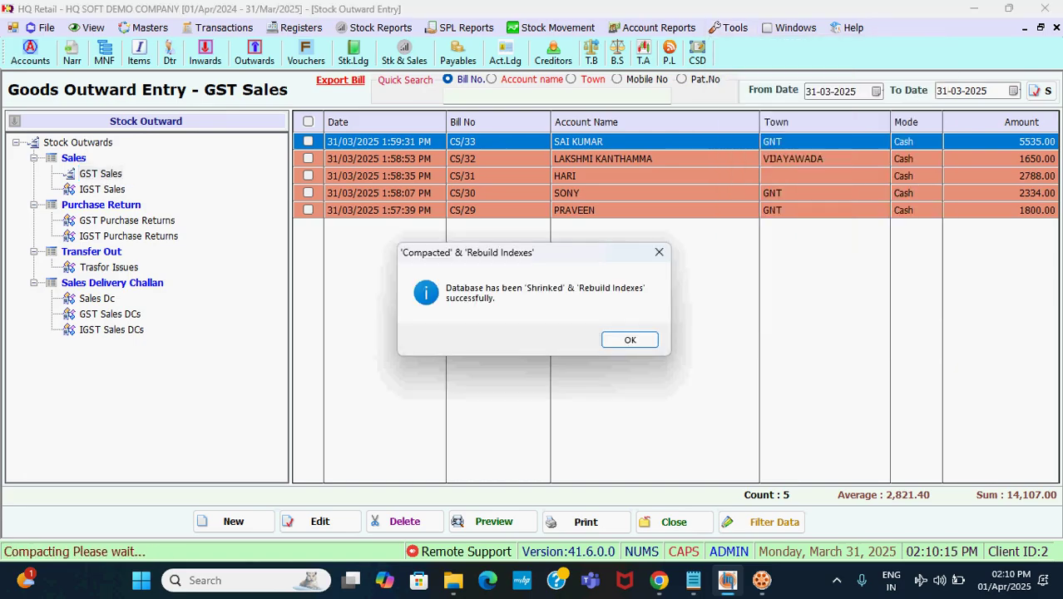
key(Return)
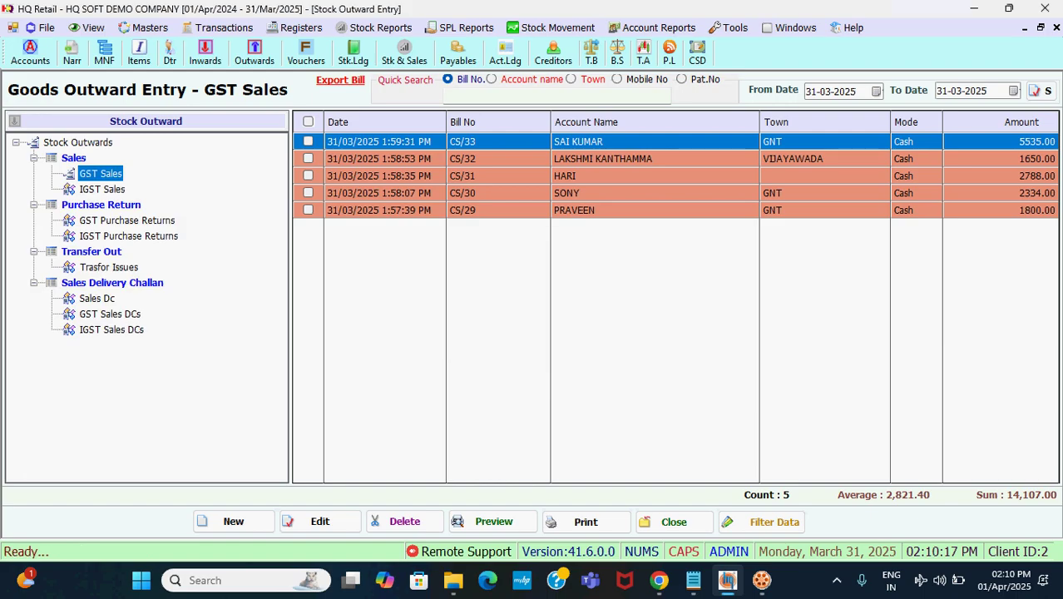
- Start a data backup of the RNGHSD24 database and choose the New Volume (E:) drive as its location
click(729, 27)
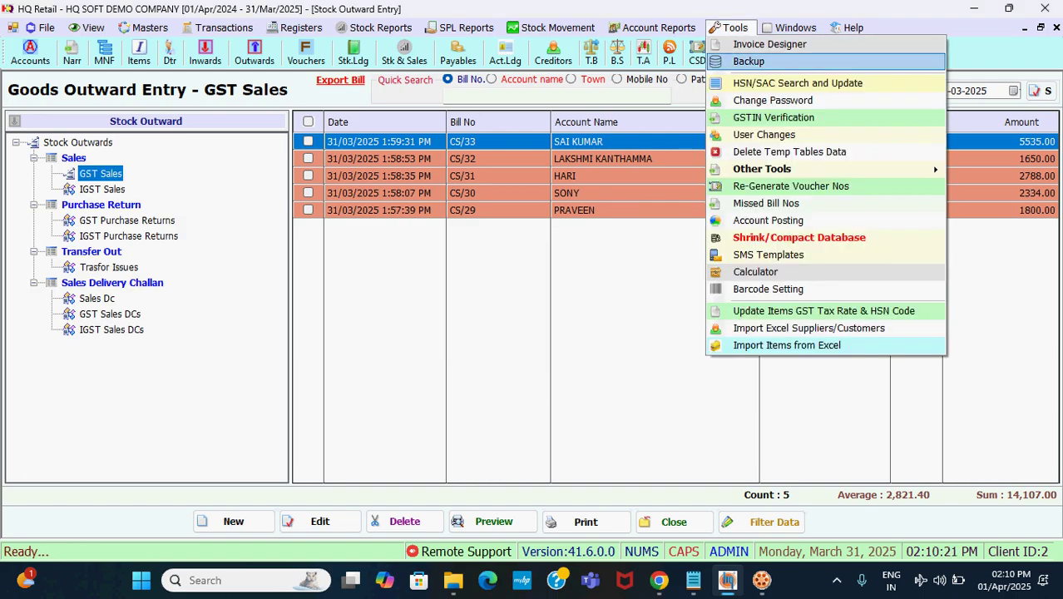
key(Return)
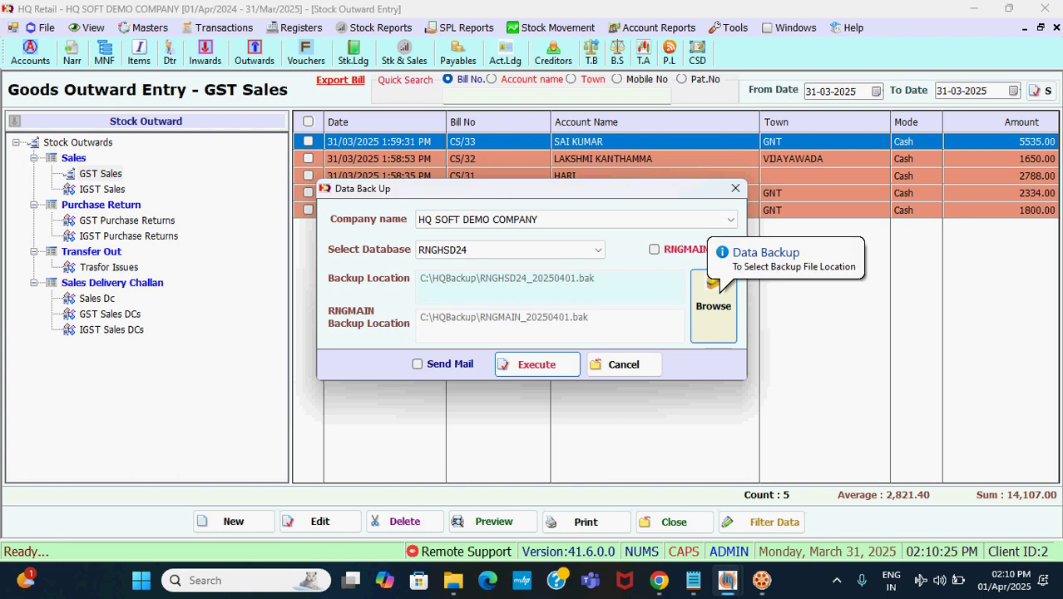
click(720, 286)
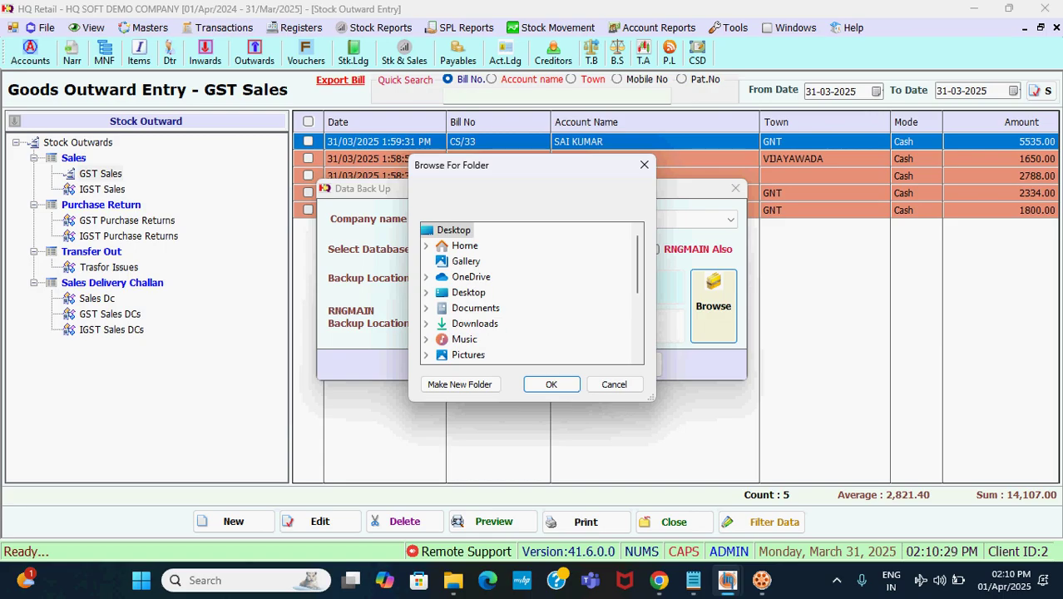
scroll(637, 266, down, 3)
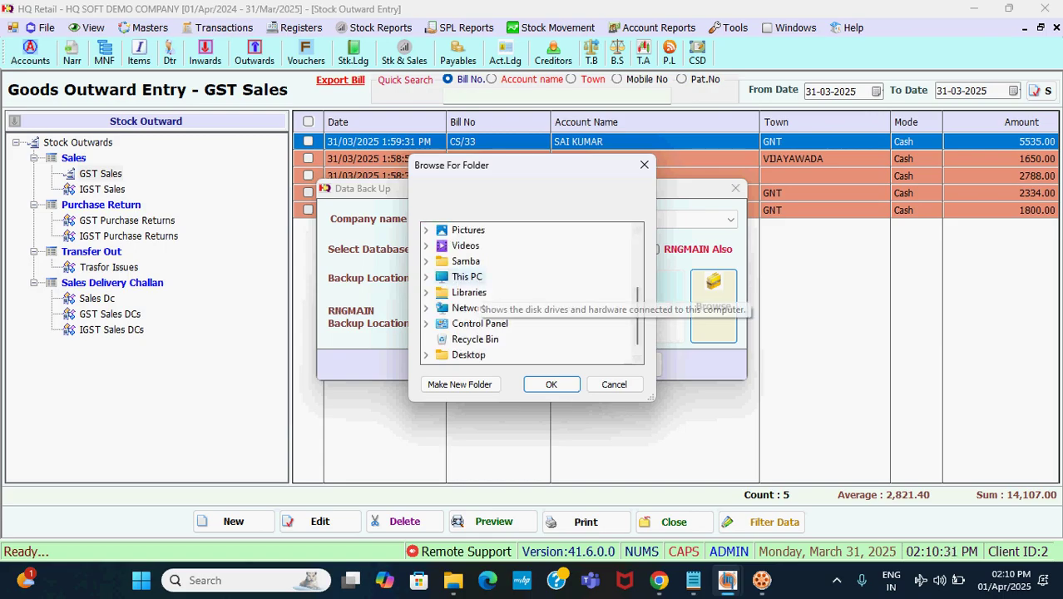
double_click(466, 276)
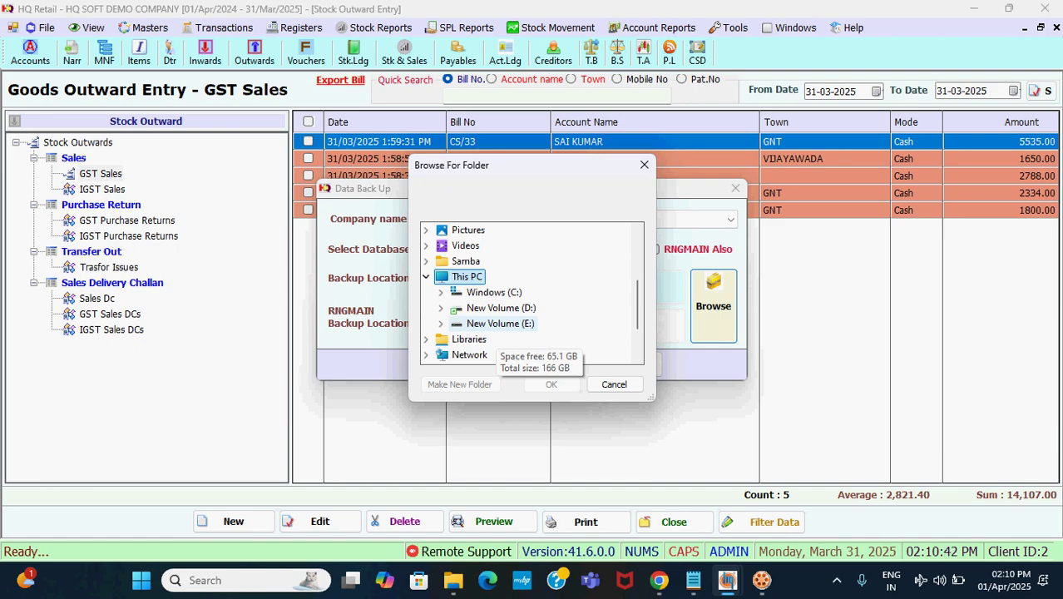
double_click(500, 324)
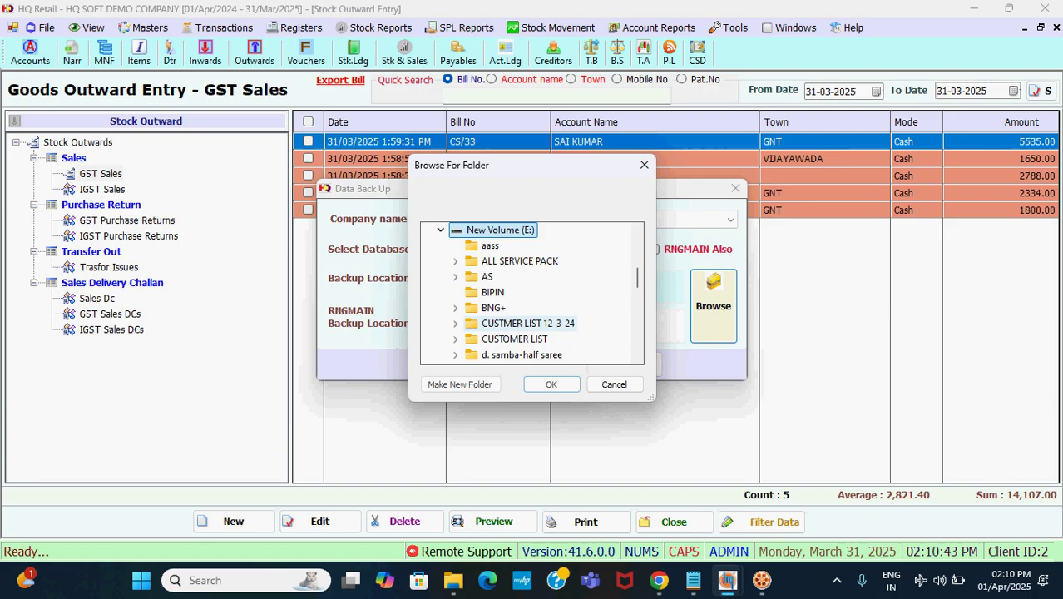
click(551, 383)
- Execute the backup of the RNGHSD24 database
click(536, 364)
click(543, 364)
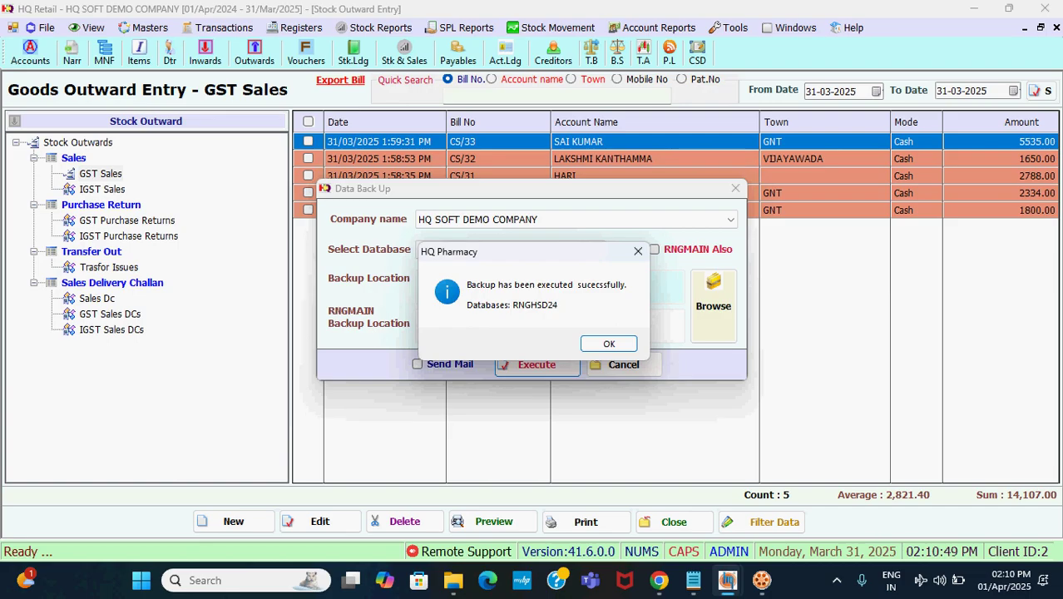
click(609, 344)
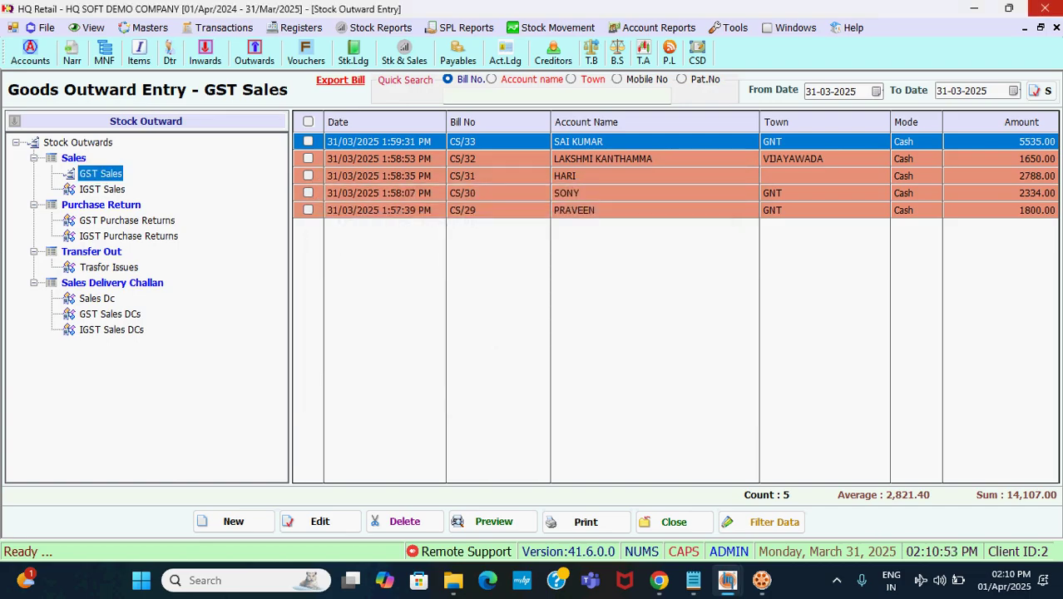
- Close the program and start HQ Pharmacy again from its desktop shortcut
click(1045, 8)
key(Return)
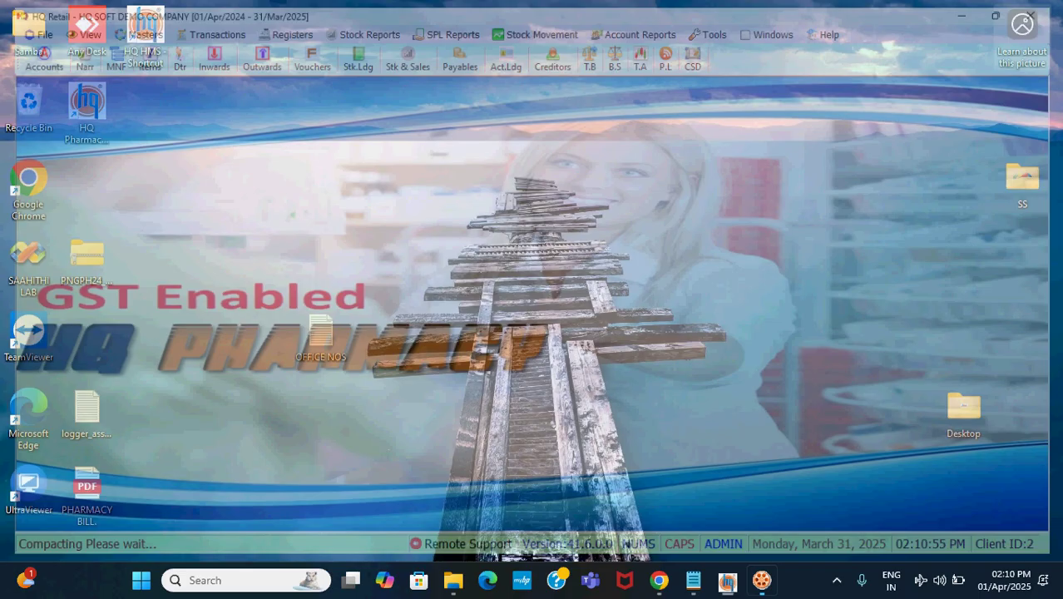
double_click(86, 101)
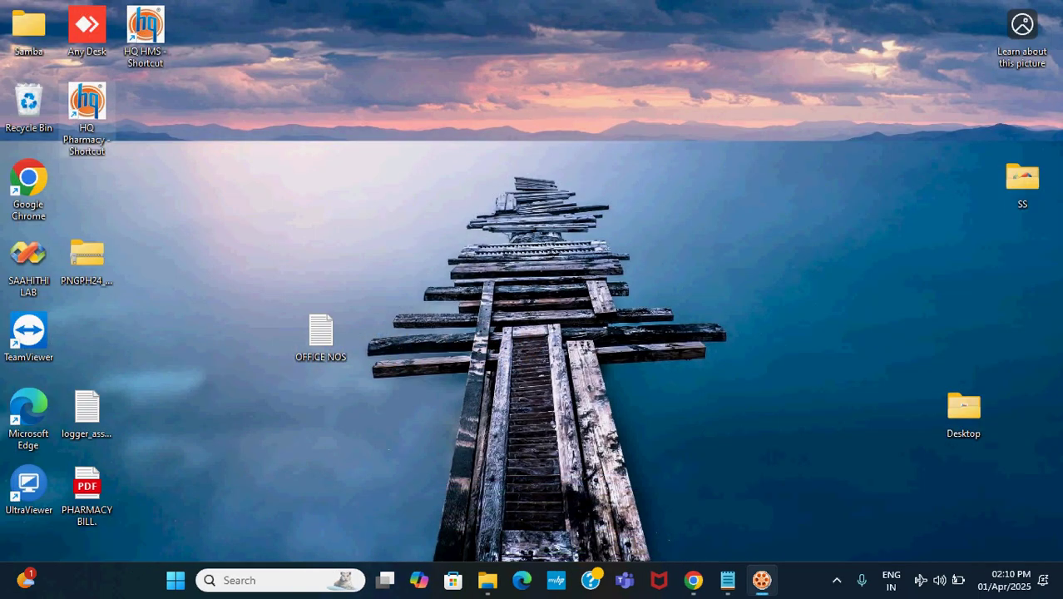
right_click(84, 113)
click(127, 165)
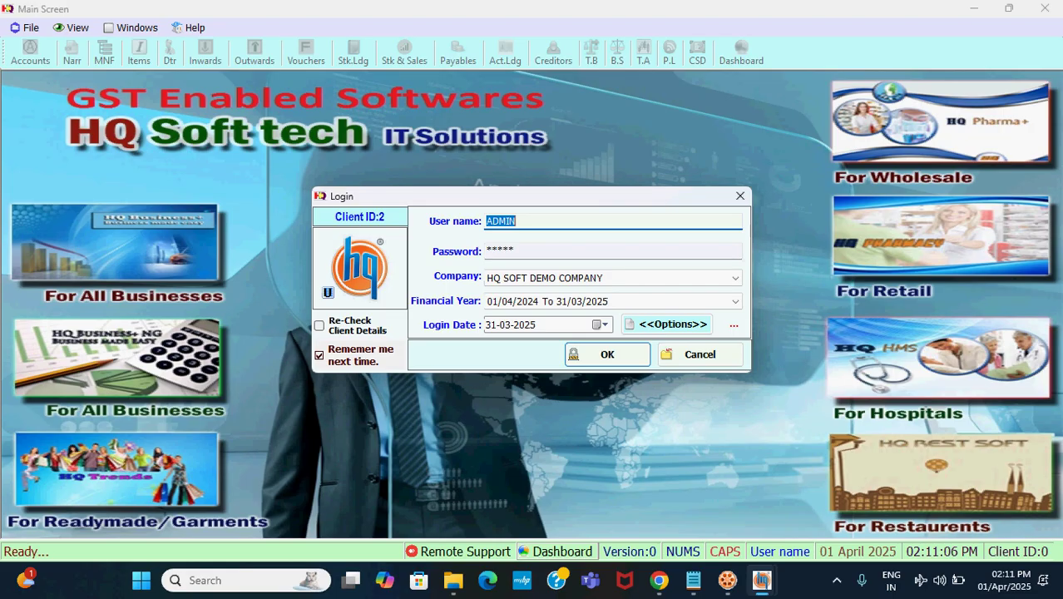
- Set the login date to 01-04-2025 and submit the login with the 2024–2025 financial year selected
click(505, 325)
key(Up)
key(Left)
text(1)
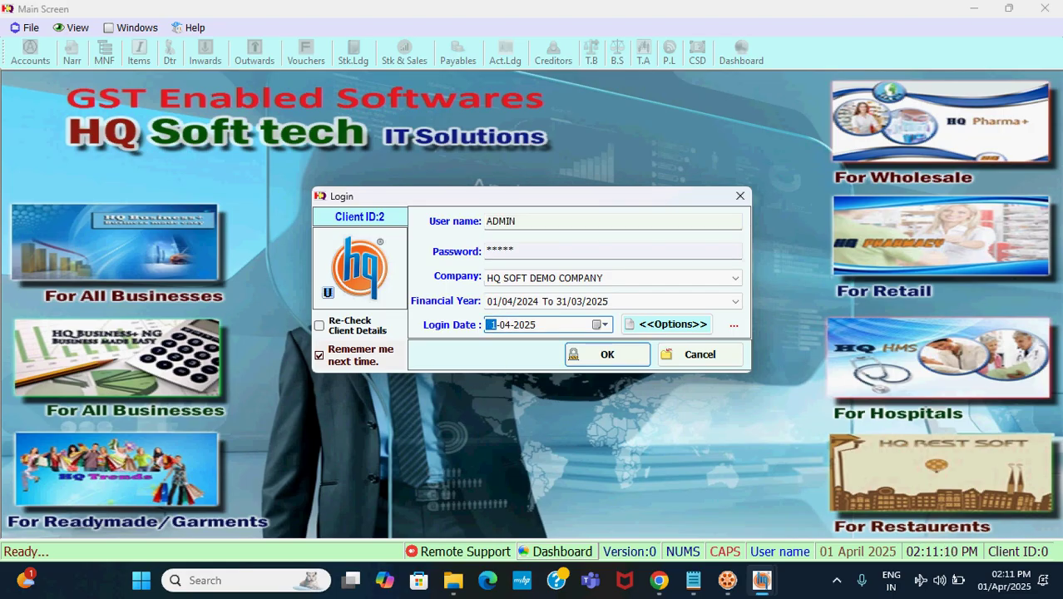
key(Return)
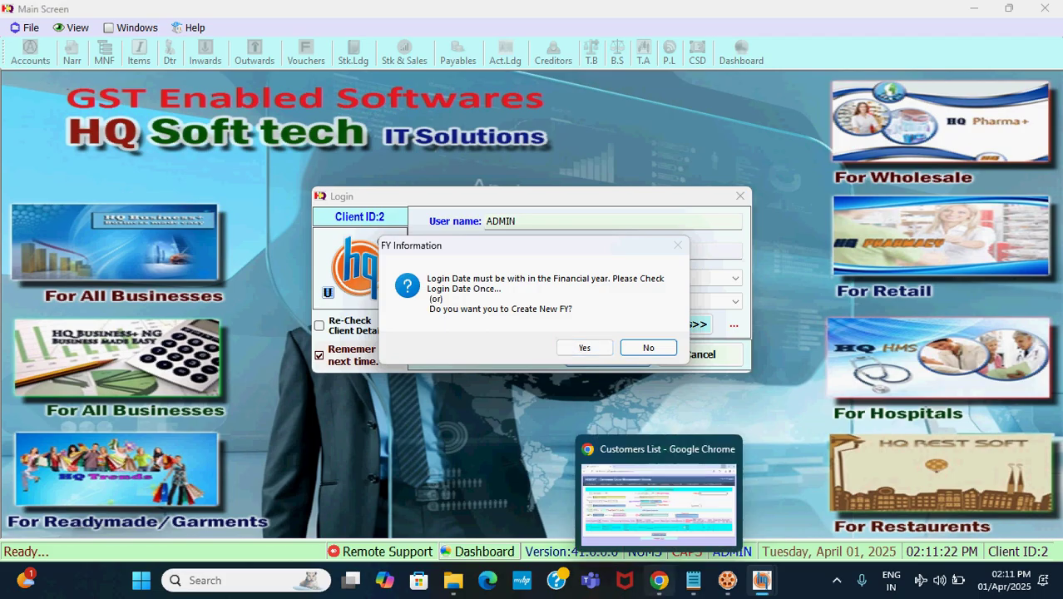
- Look at the office contact numbers in the OFFICE NOS.txt file and minimize it
click(693, 580)
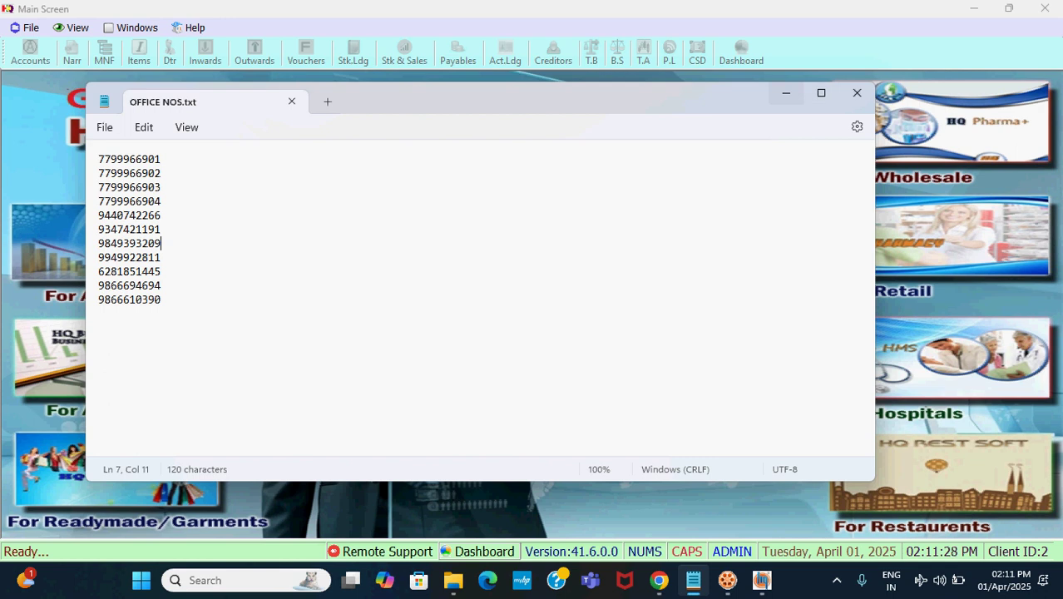
click(786, 93)
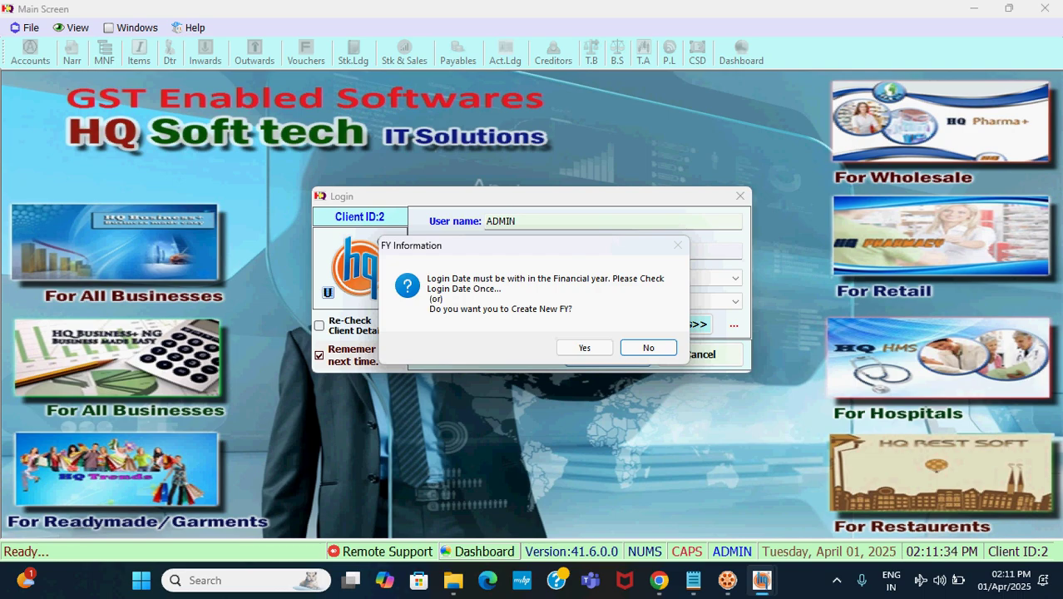
- Create the financial year 01-Apr-2025 to 31-Mar-2026 for HQ SOFT DEMO COMPANY with Update Closing Stock enabled and Update Accounting Balances disabled
click(584, 348)
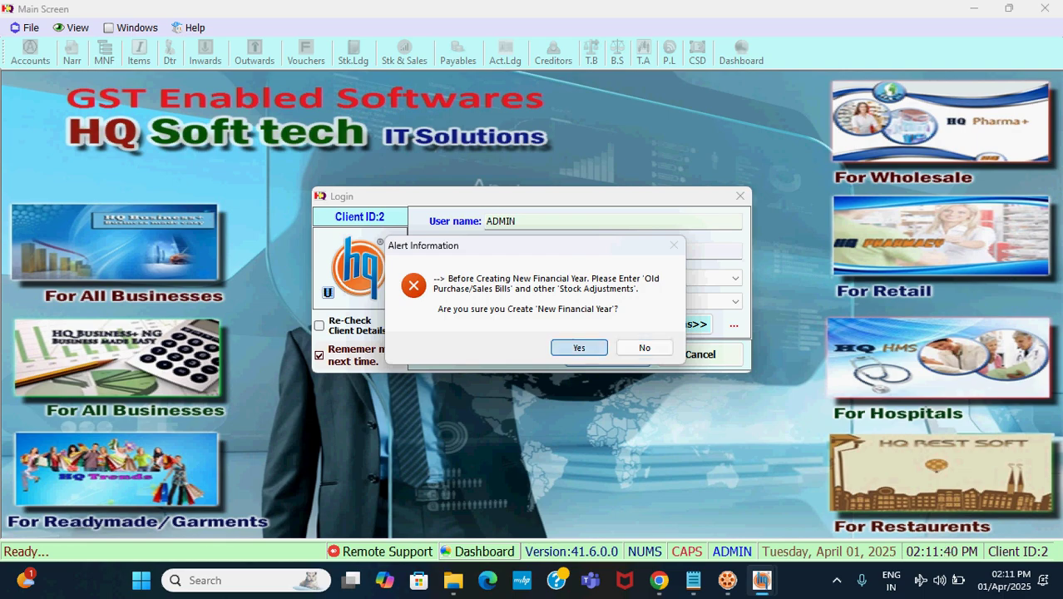
click(579, 348)
click(533, 318)
click(533, 317)
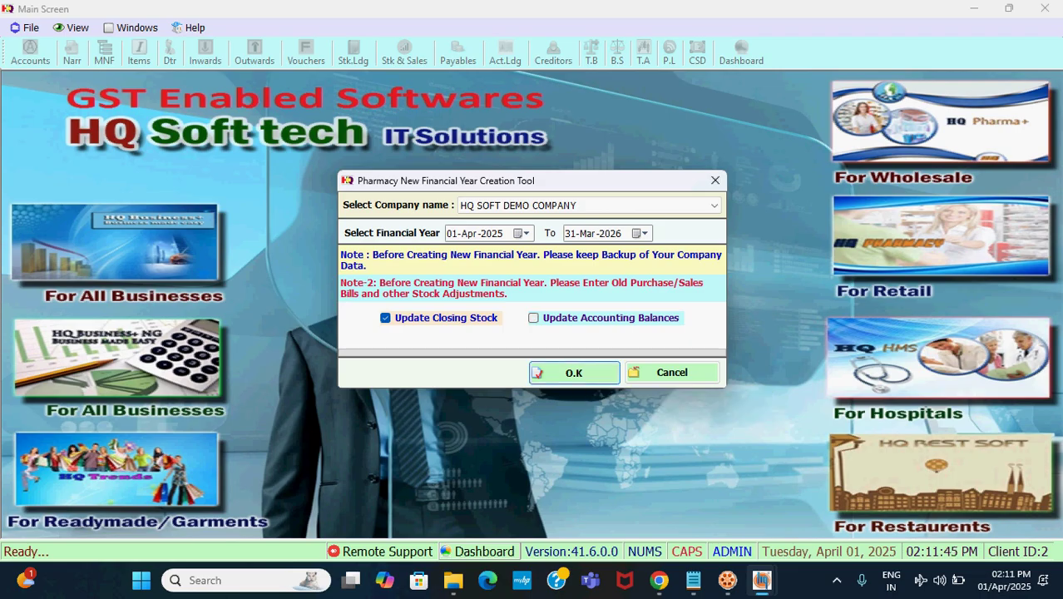
click(574, 372)
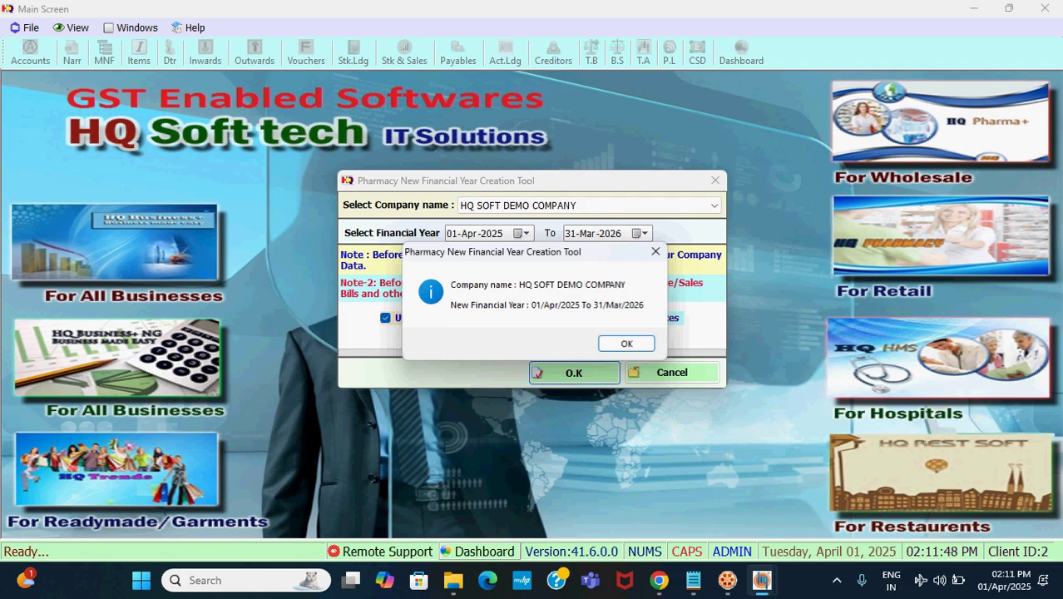
click(627, 344)
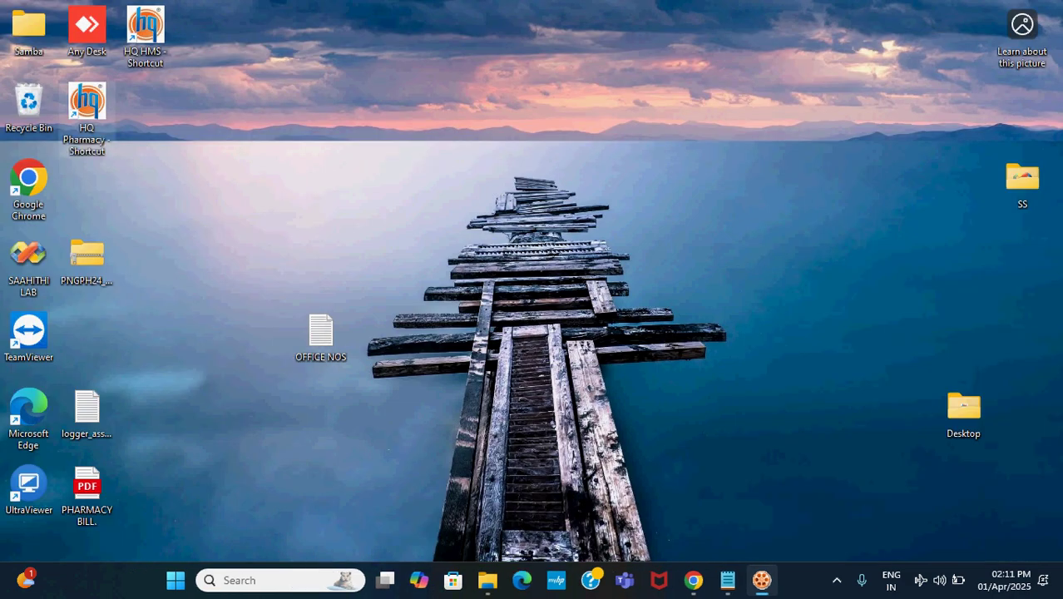
- Reopen HQ Pharmacy and log in to the 01/04/2025 to 31/03/2026 financial year with login date 01-04-2025
right_click(90, 105)
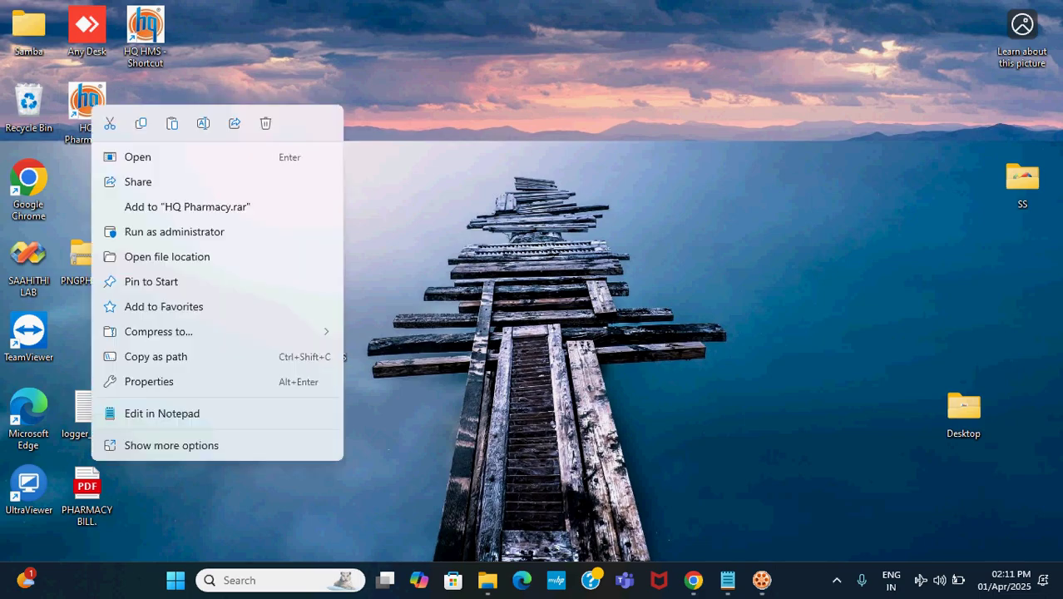
click(176, 157)
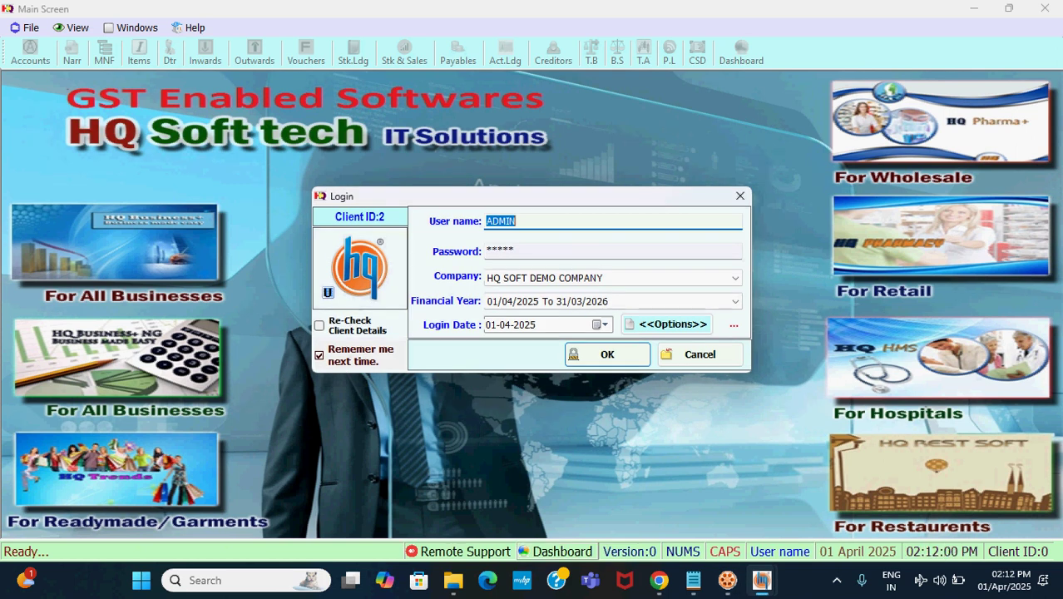
key(Return)
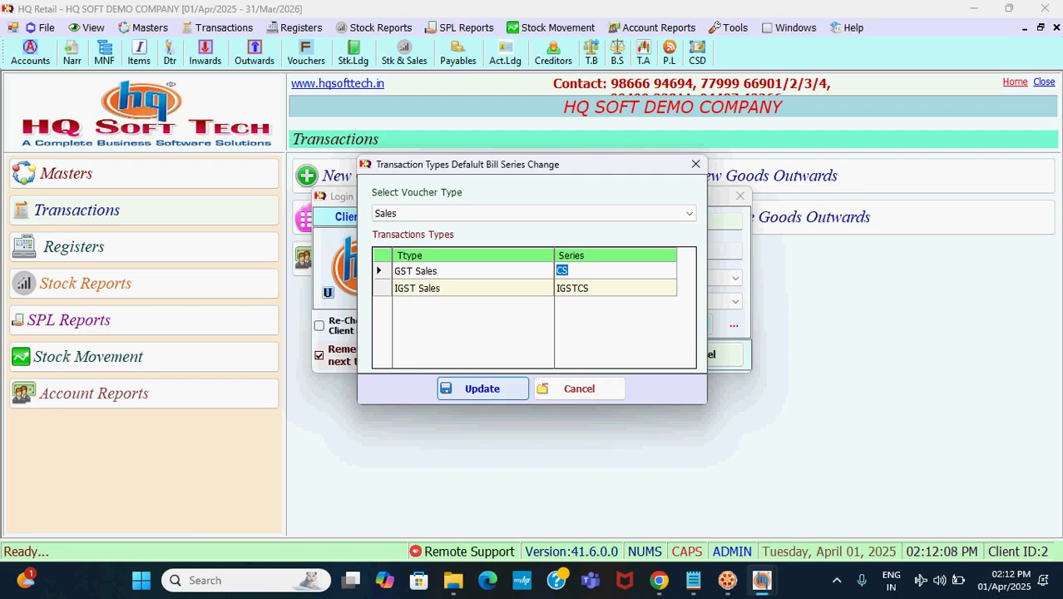
- Update the default Sales bill series with CS for GST Sales and IGSTCS for IGST Sales
click(483, 389)
click(578, 340)
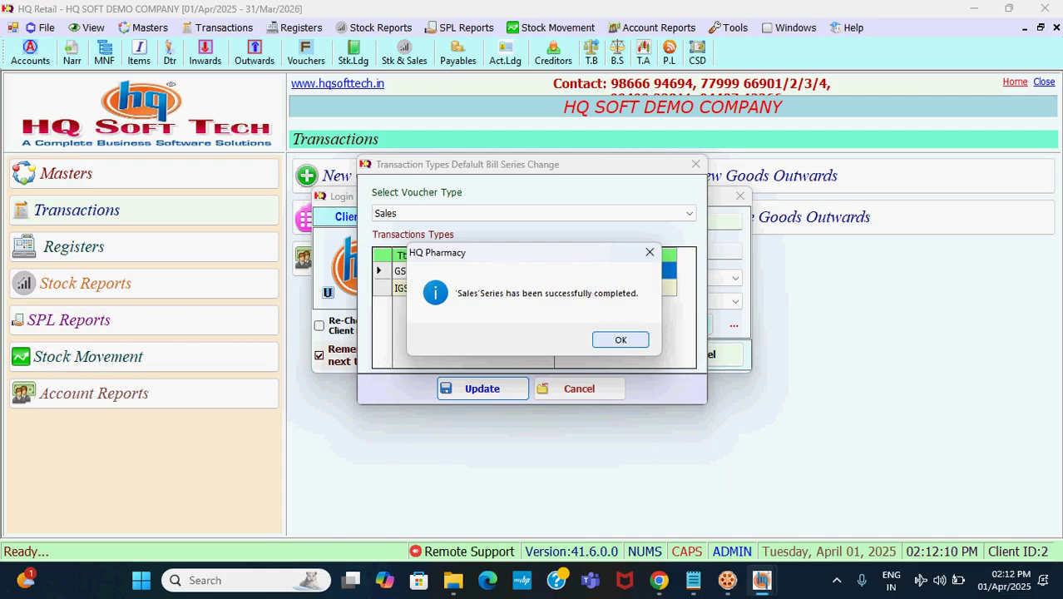
- Dismiss the series update notice and the backup reminder, and show the Opening Stock entries under Stock Inwards
click(622, 339)
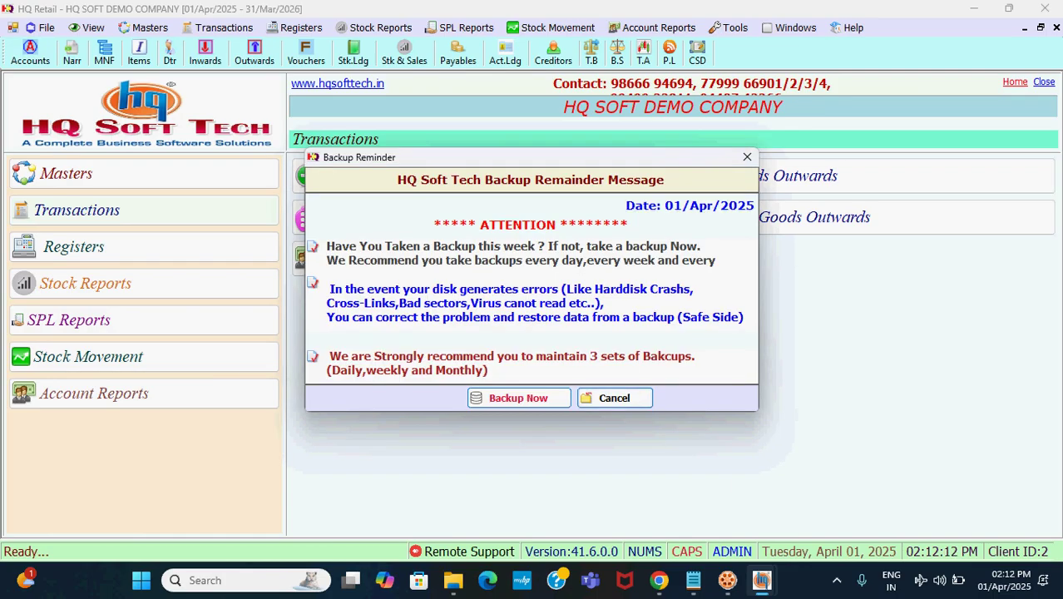
click(615, 397)
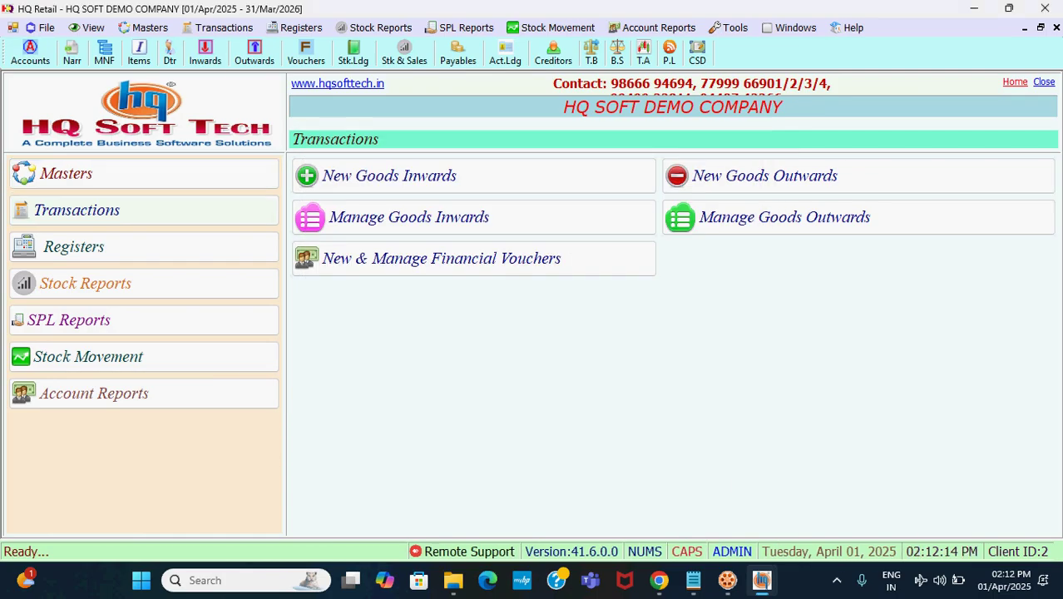
click(205, 52)
click(110, 178)
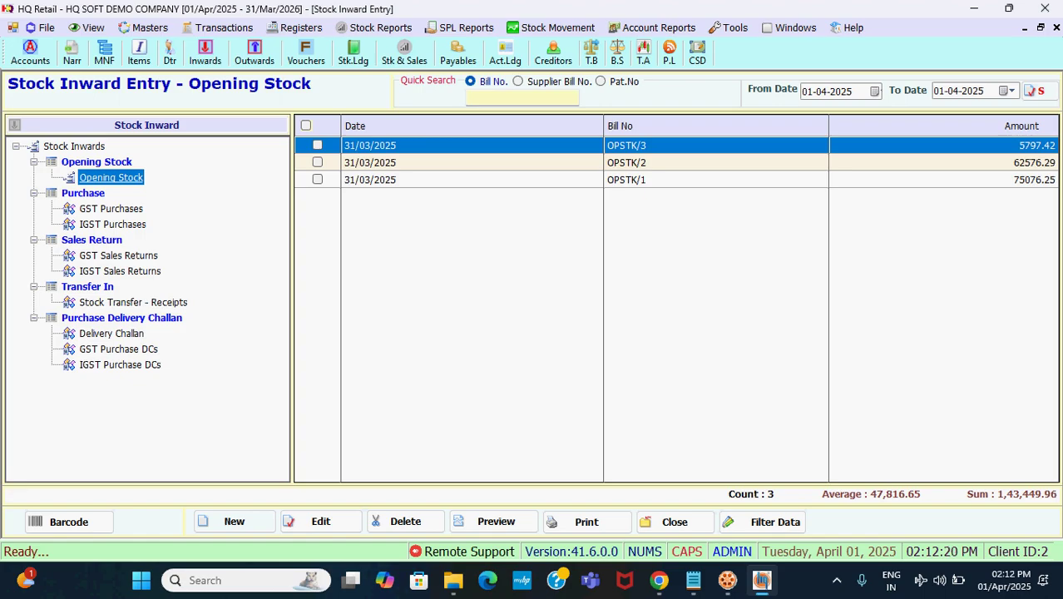
- View the item-wise closing stock report as on 01-Apr-2025 for all items and all stock points, and close it
click(375, 27)
mouse_move(408, 44)
click(643, 47)
click(378, 27)
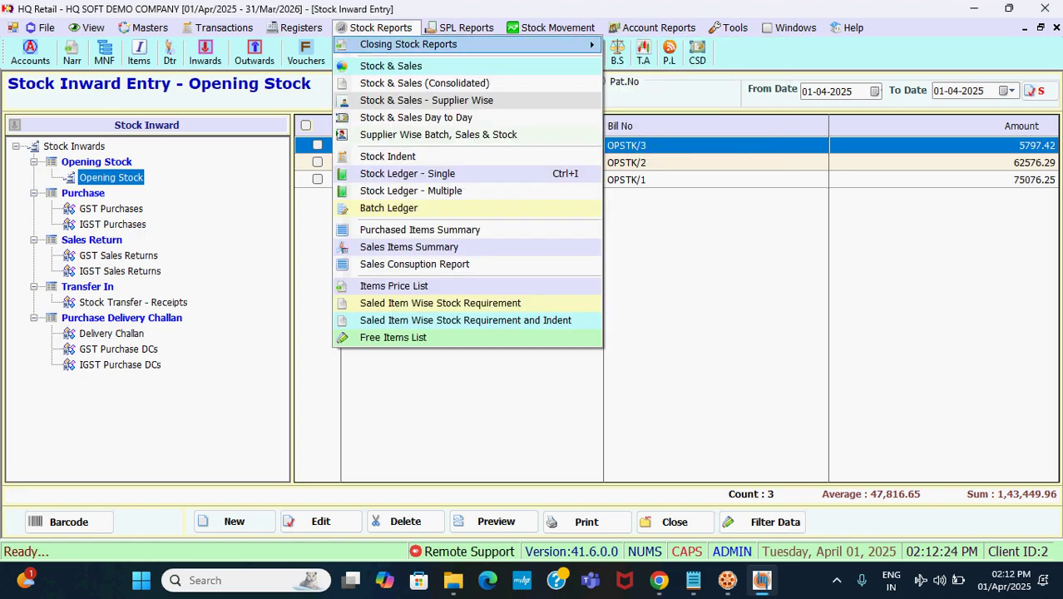
click(675, 96)
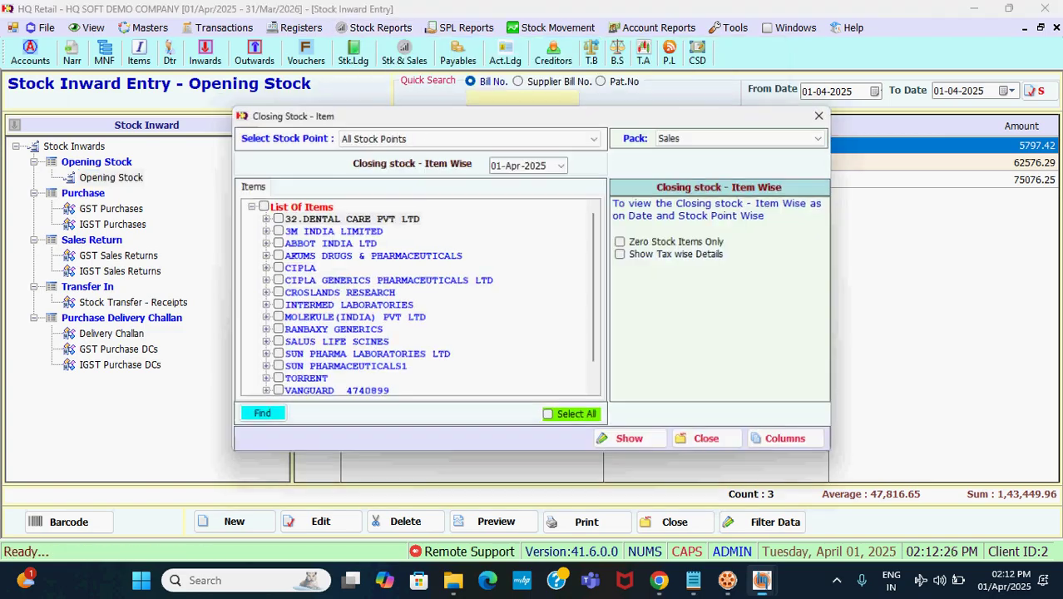
click(549, 417)
click(632, 442)
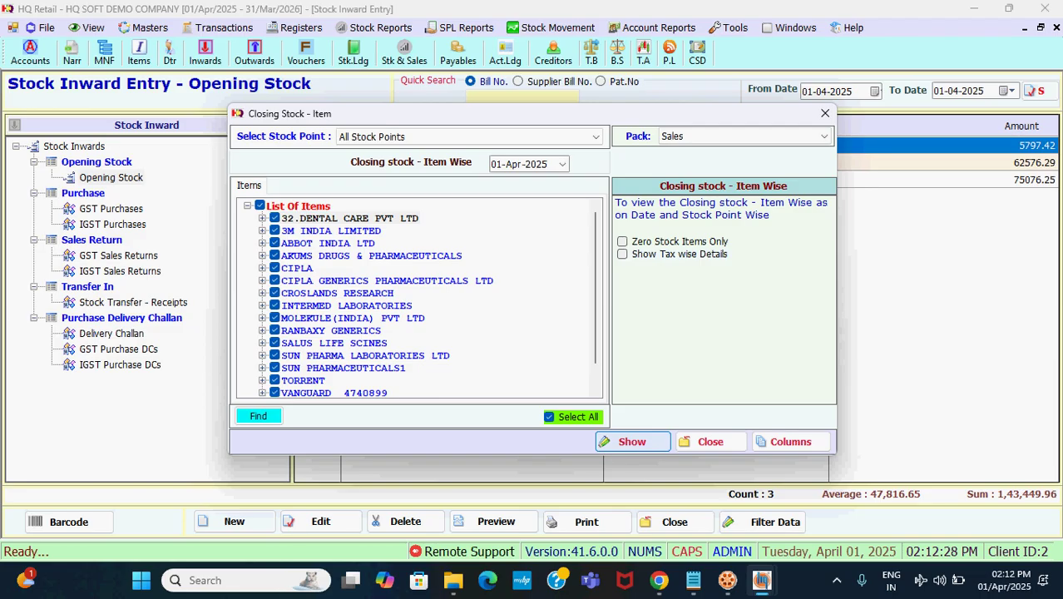
key(Return)
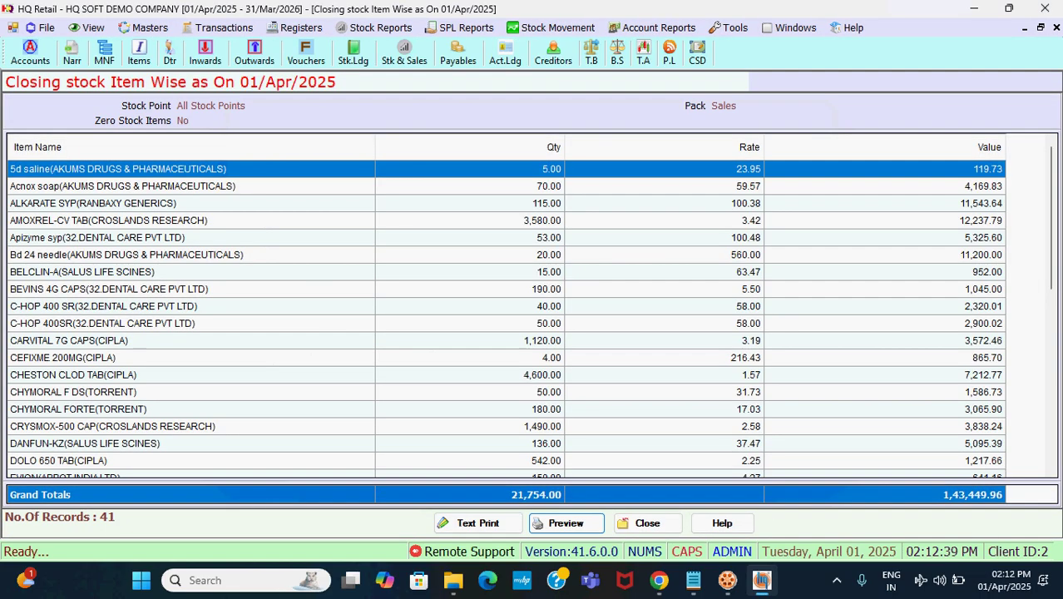
click(648, 523)
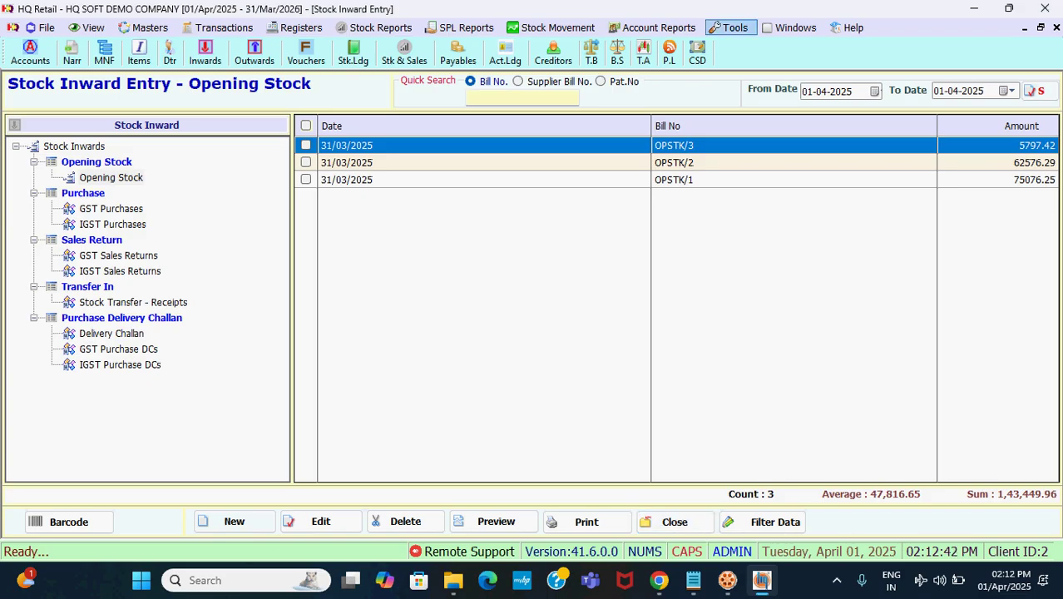
- Shrink and compact the database of the new financial year
click(729, 27)
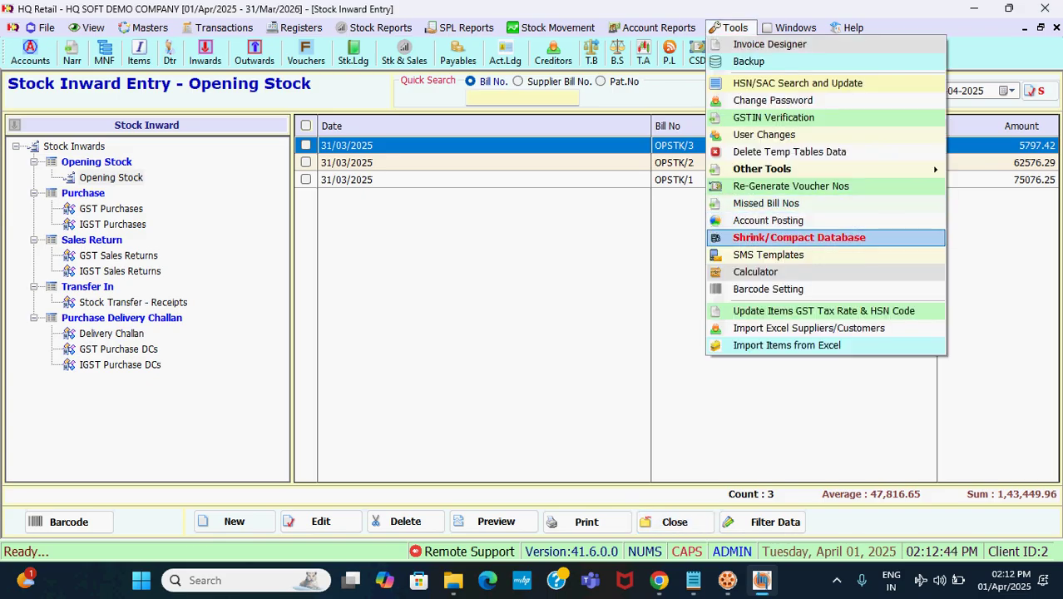
key(Return)
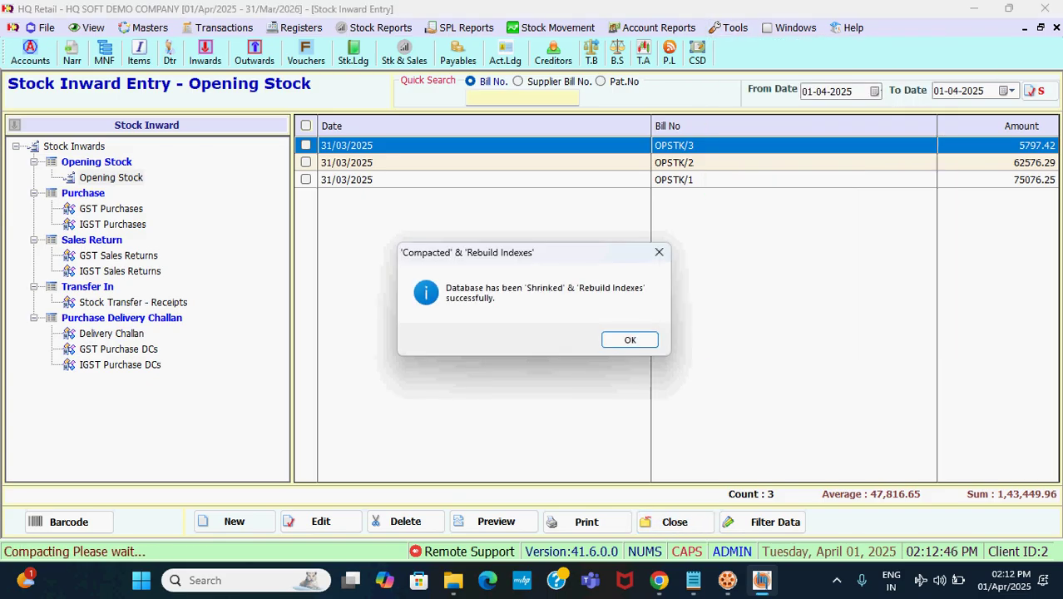
key(Return)
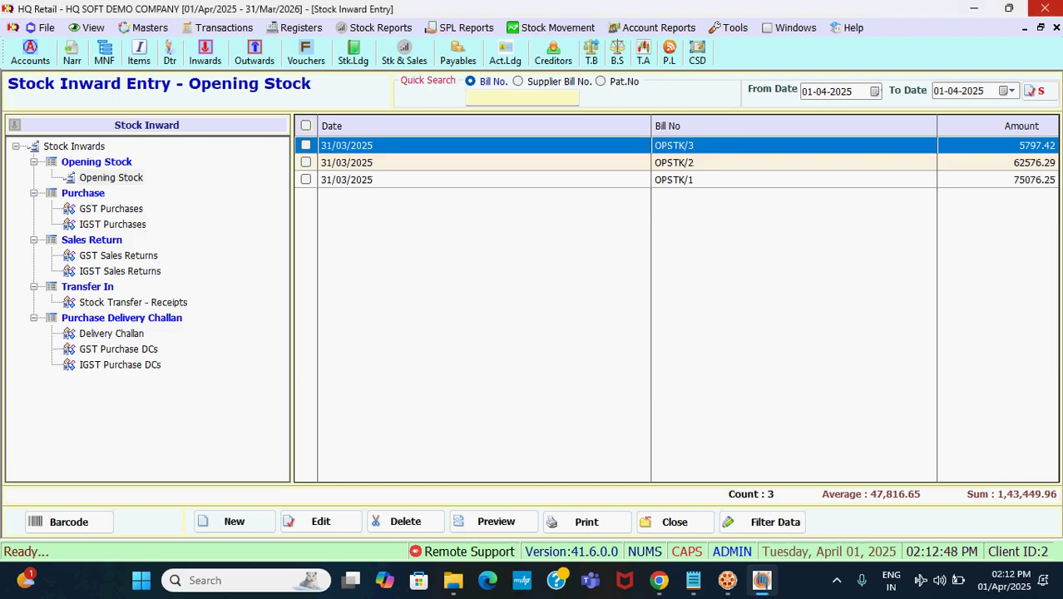
- Exit HQ Pharmacy and bring up the OFFICE NOS.txt file in Notepad to view the office contact numbers
click(1045, 9)
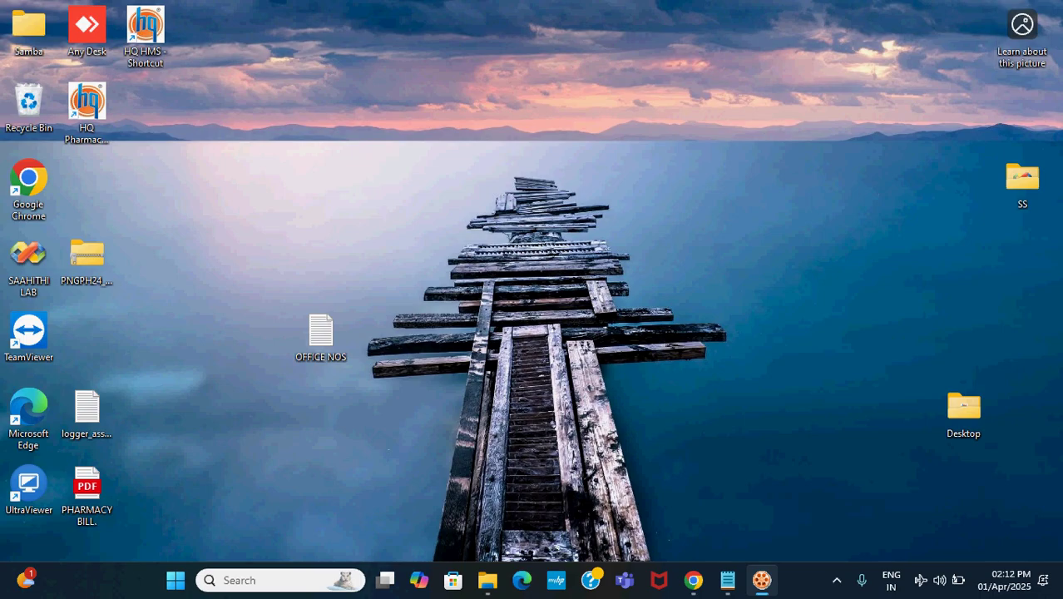
mouse_move(728, 580)
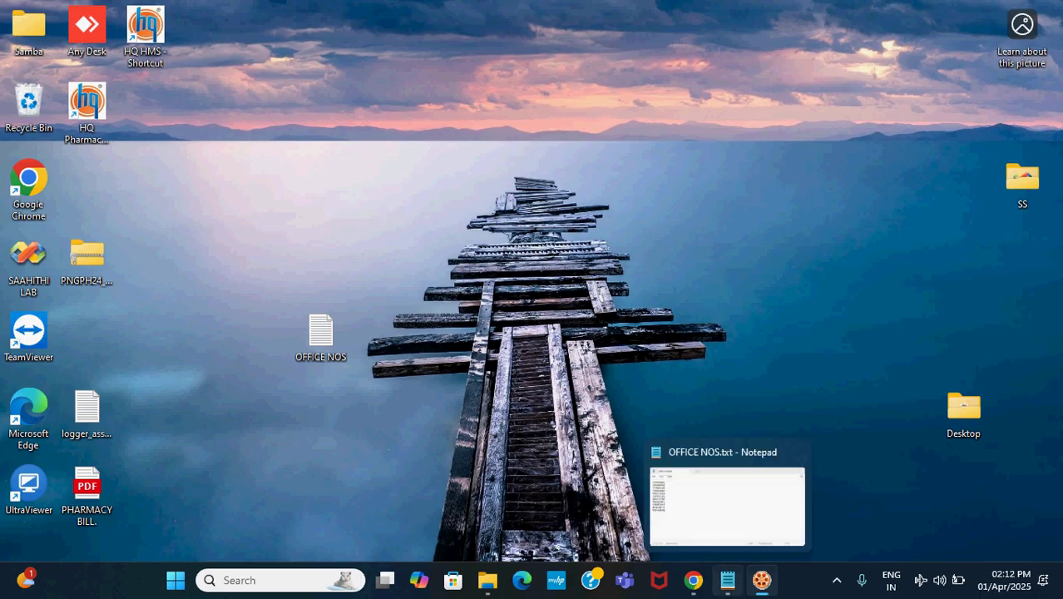
click(727, 500)
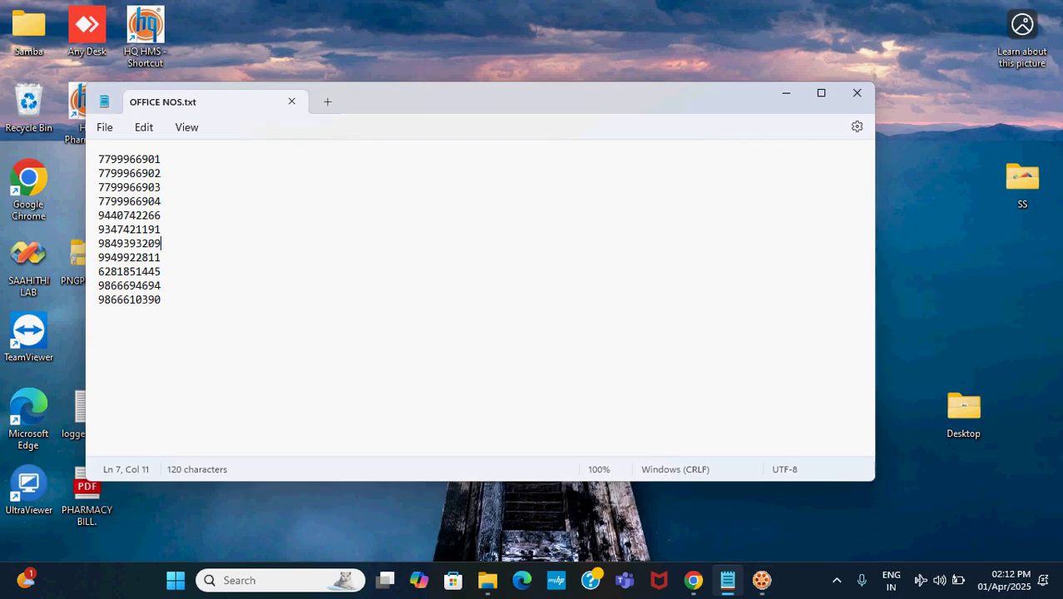